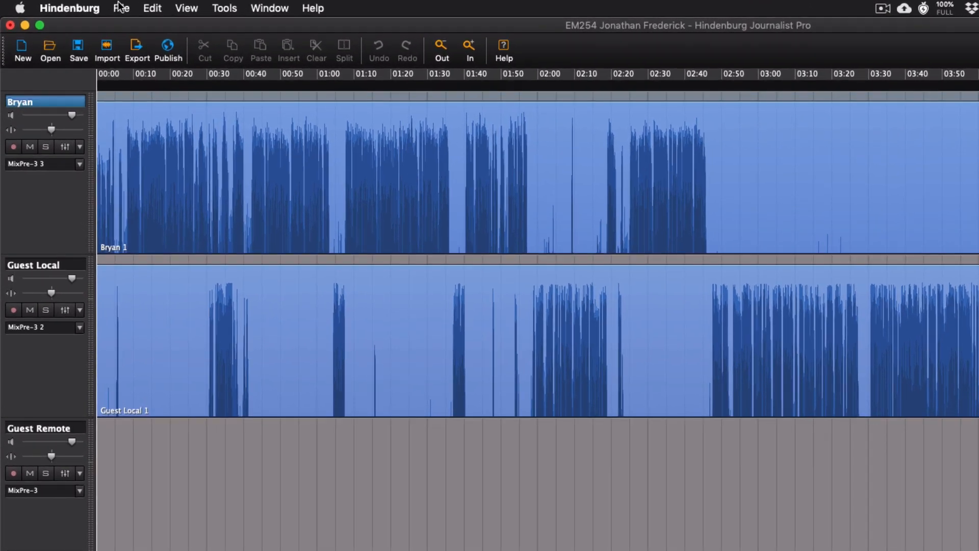
Open the session properties and show the Podcast metadata fields.
click(120, 7)
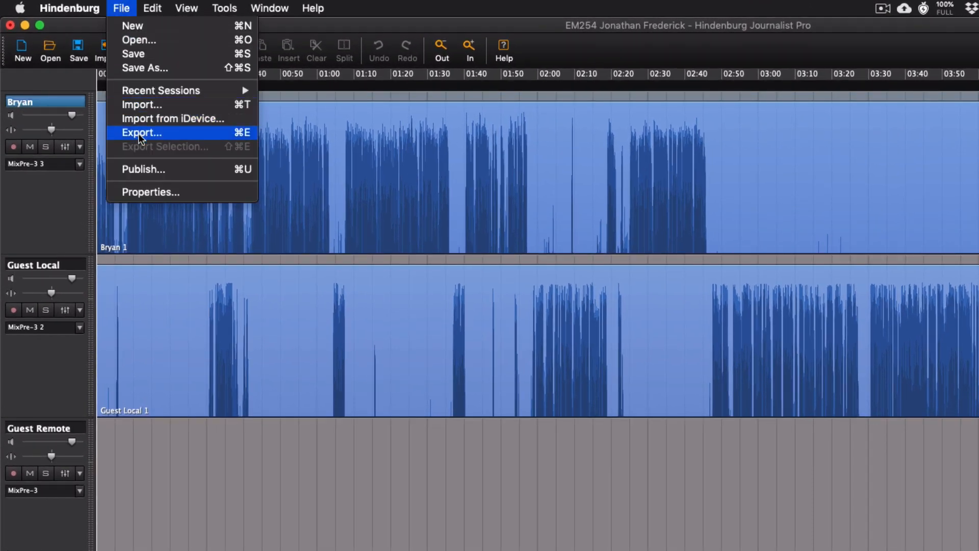
click(148, 197)
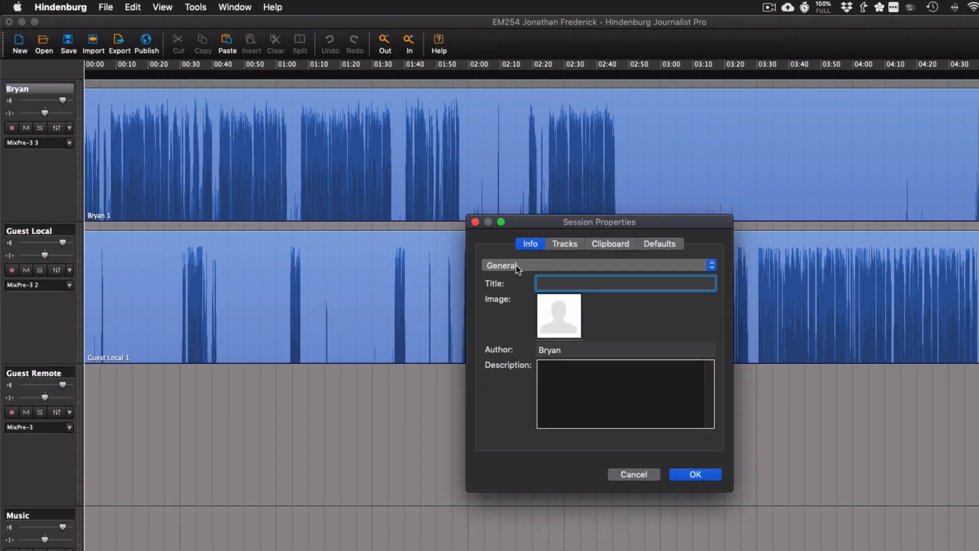
click(516, 265)
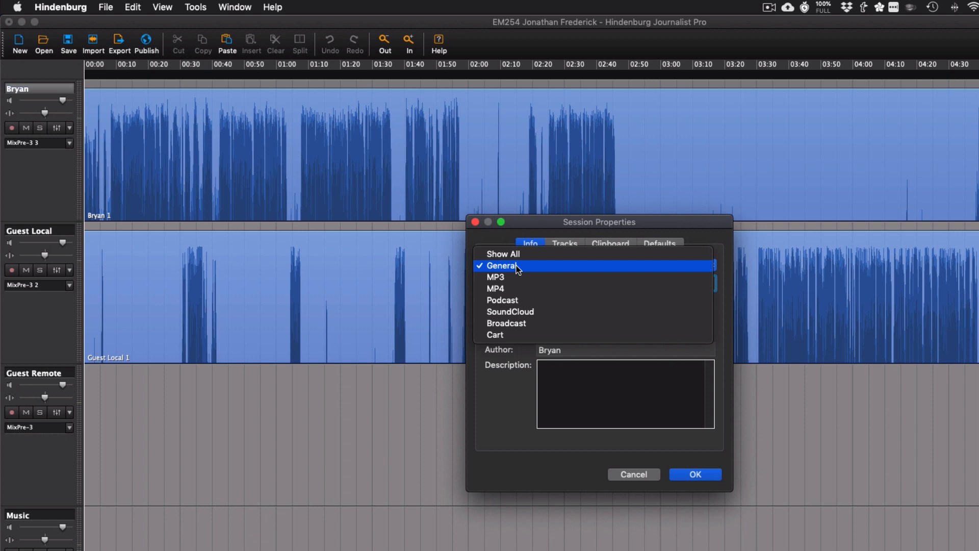
click(519, 300)
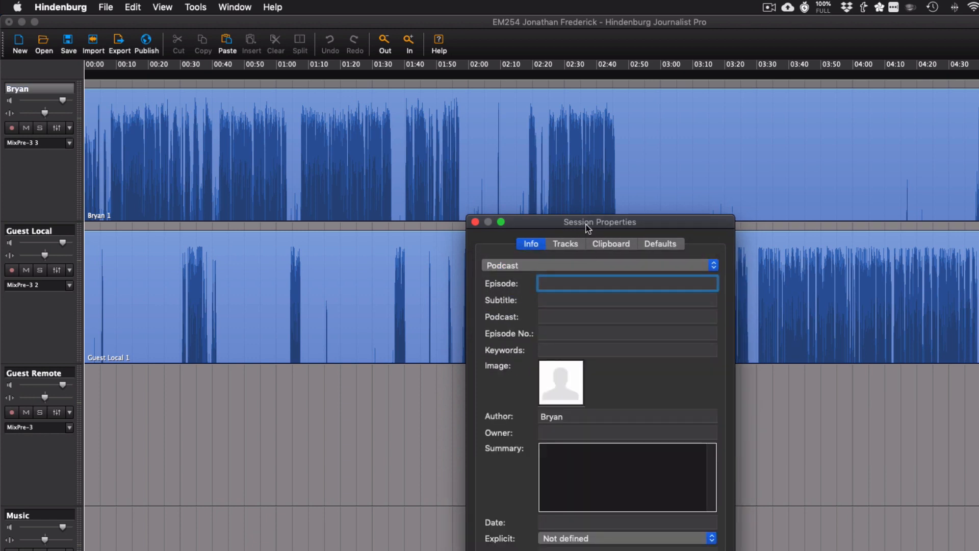
drag(584, 225, 559, 112)
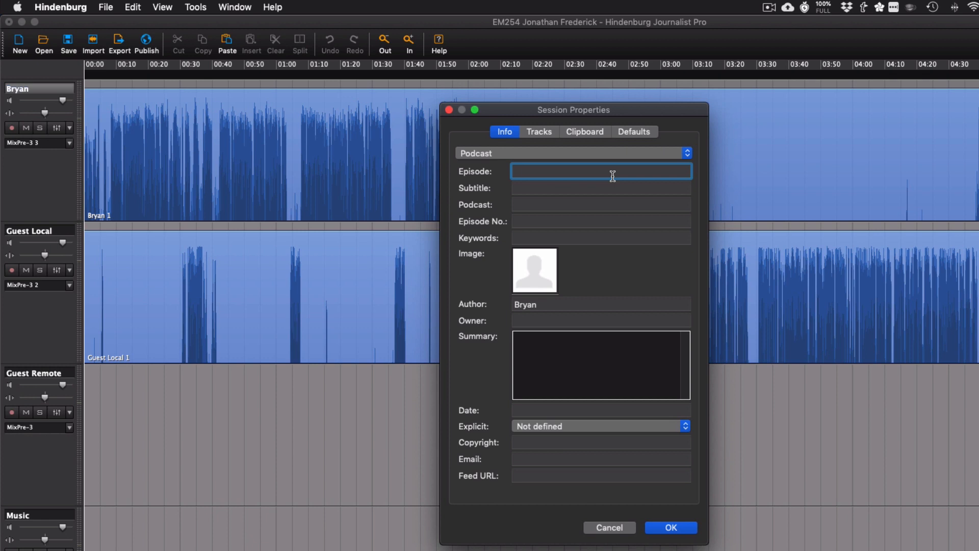
Fill in the podcast metadata with episode "Title", subtitle "Subtitle", podcast "Your show" and episode number 254.
text(Title)
key(Tab)
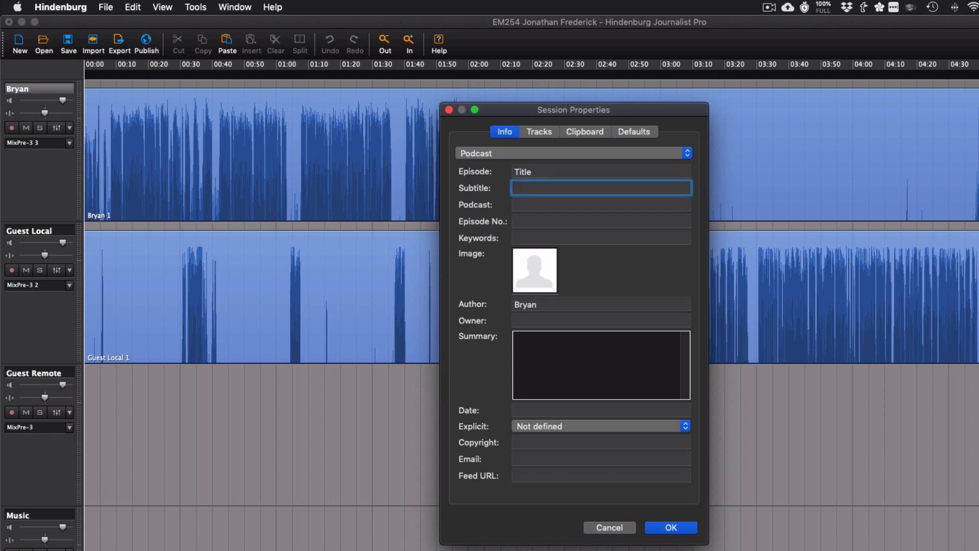
text(Subtitle)
key(Tab)
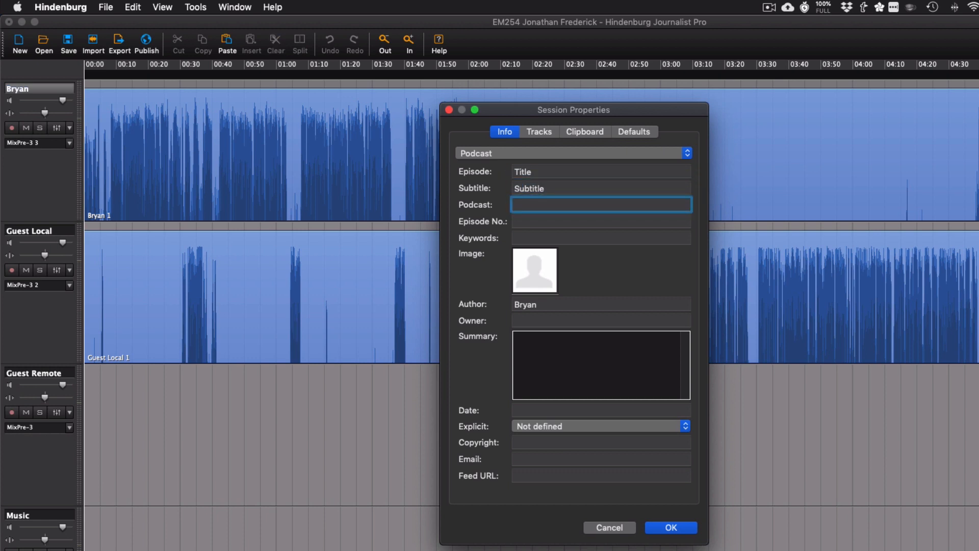
text(Your show)
key(Tab)
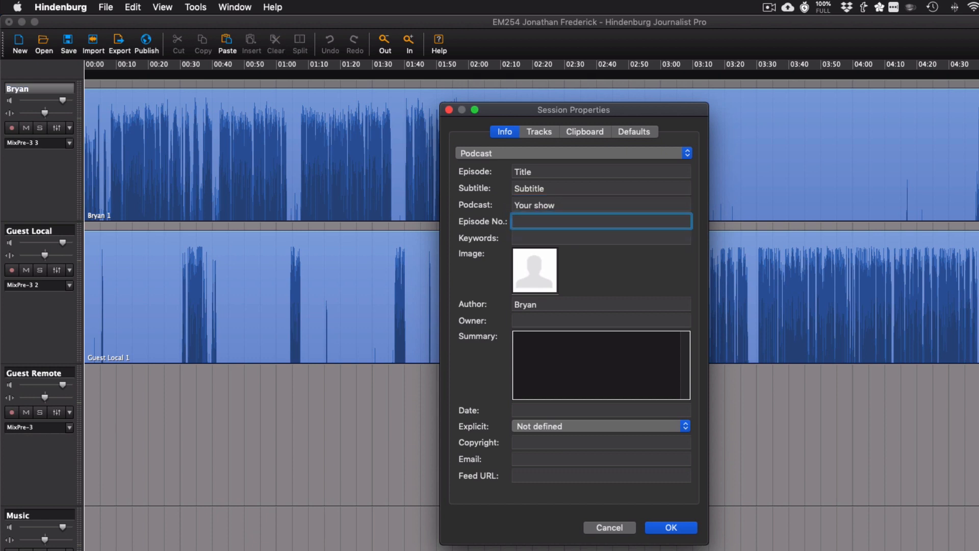
text(1)
key(BackSpace)
text(254)
key(Tab)
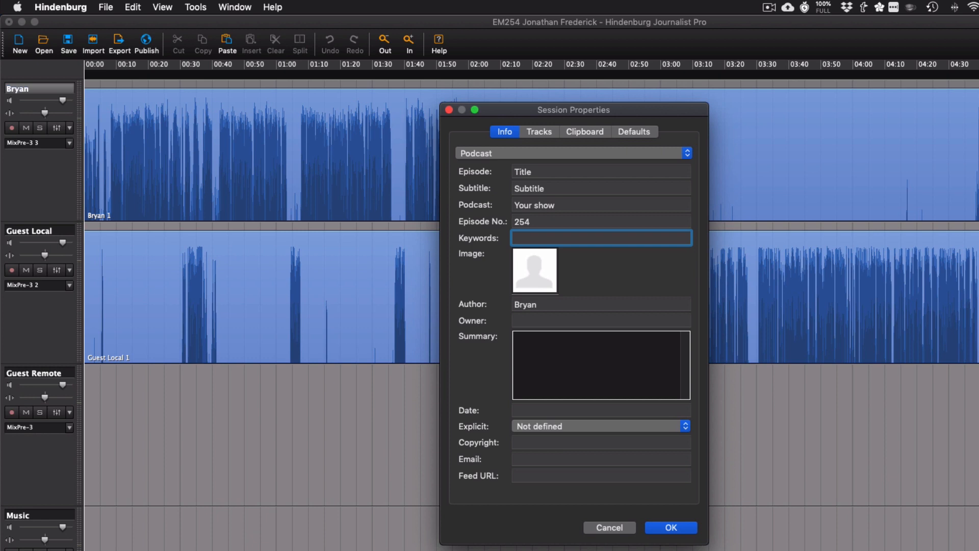
Set the episode image to the Engaging Missions 1400 PNG artwork from the 000 - Documents folder.
click(533, 276)
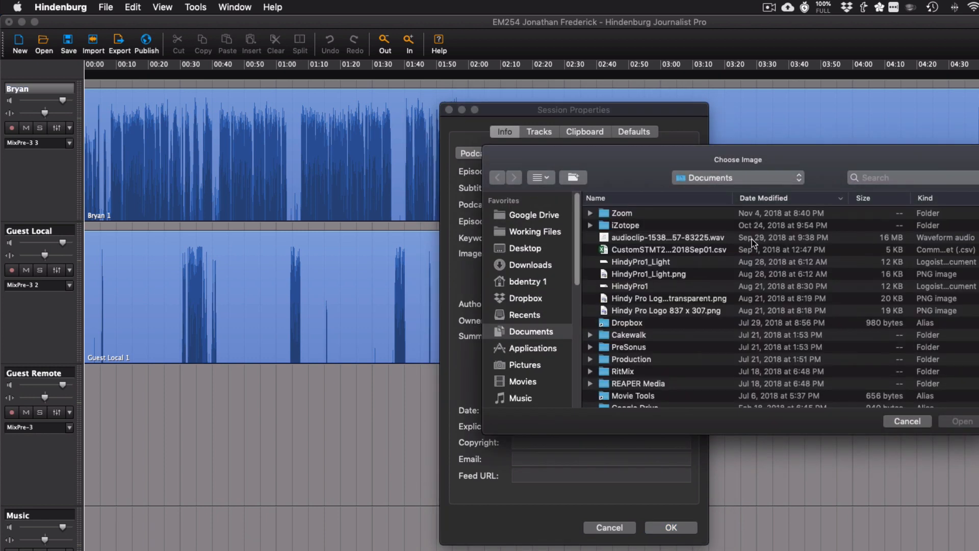
key(super+Tab)
key(super+Tab)
key(super+Tab)
key(super+Tab)
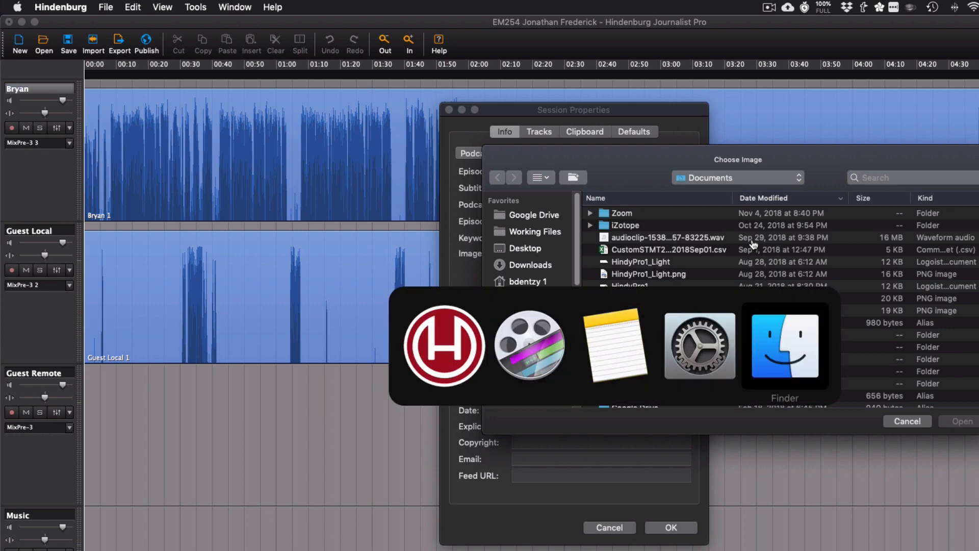
drag(722, 197, 730, 281)
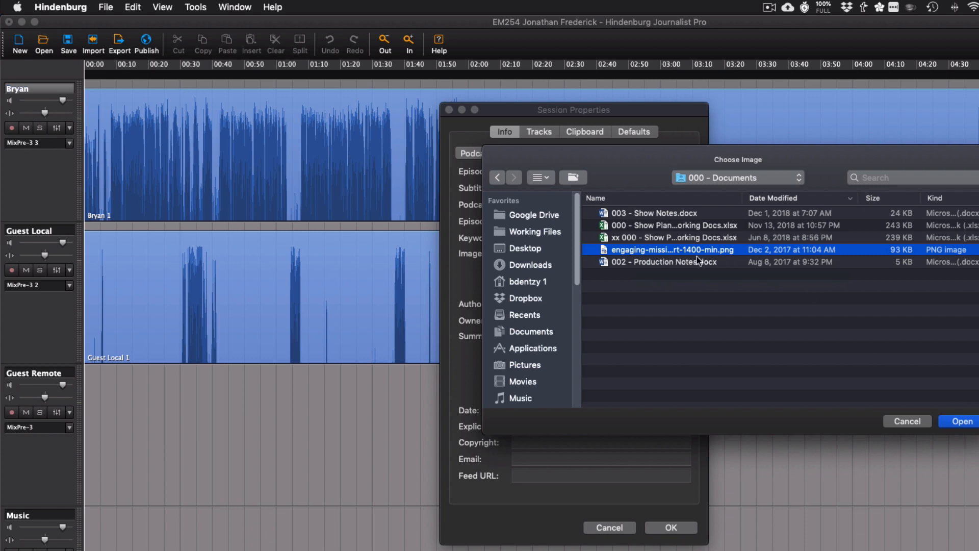
click(961, 421)
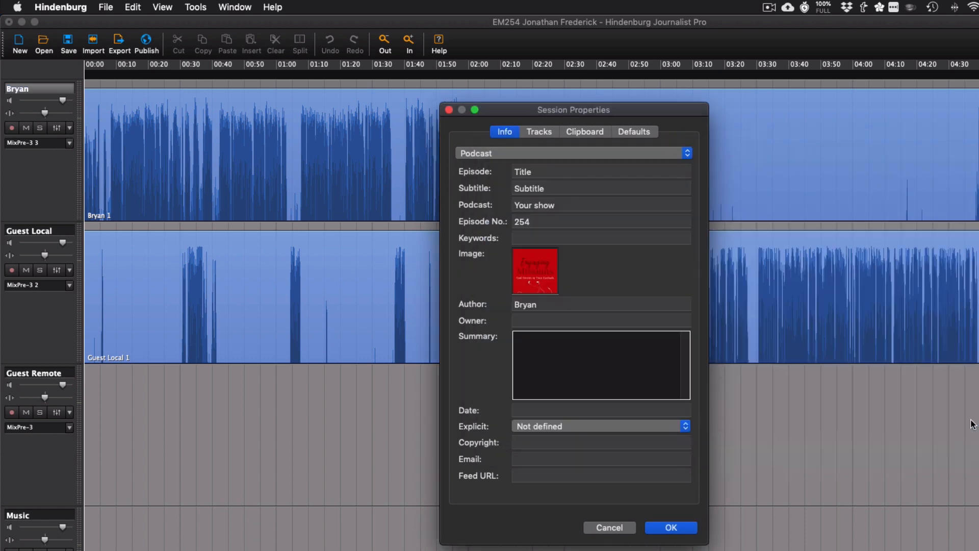
Set both the author and the owner to "You" and enter "Summary" as the episode summary.
click(547, 306)
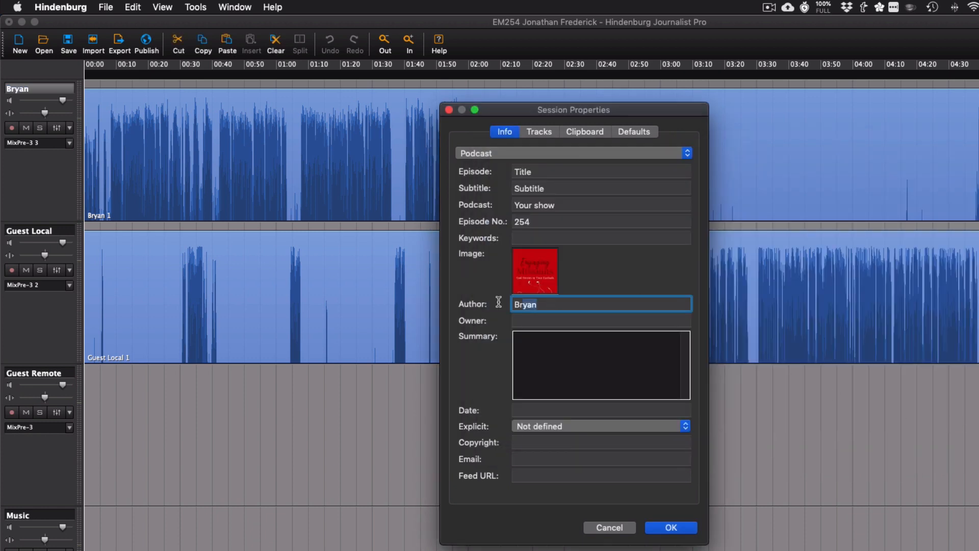
text(Y)
key(BackSpace)
text(You)
key(Tab)
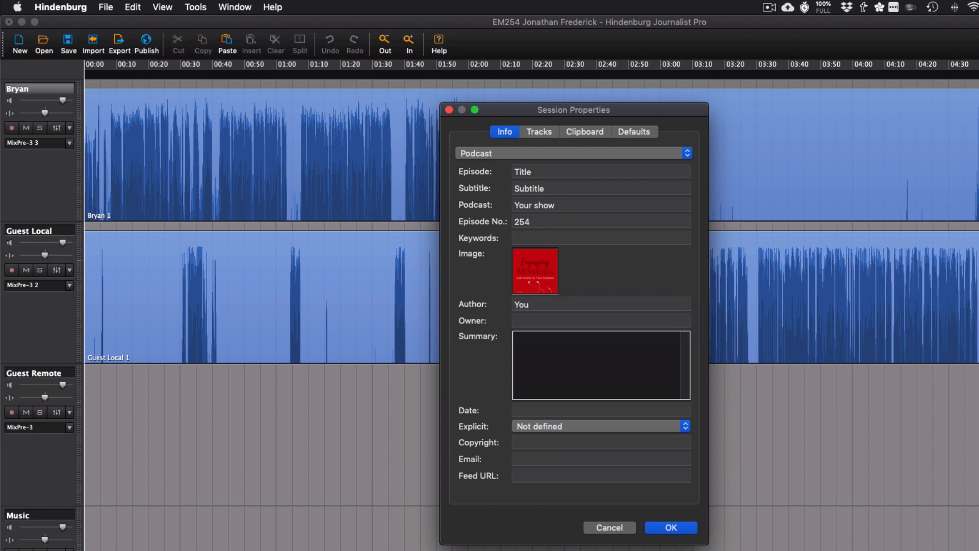
text(You)
key(Tab)
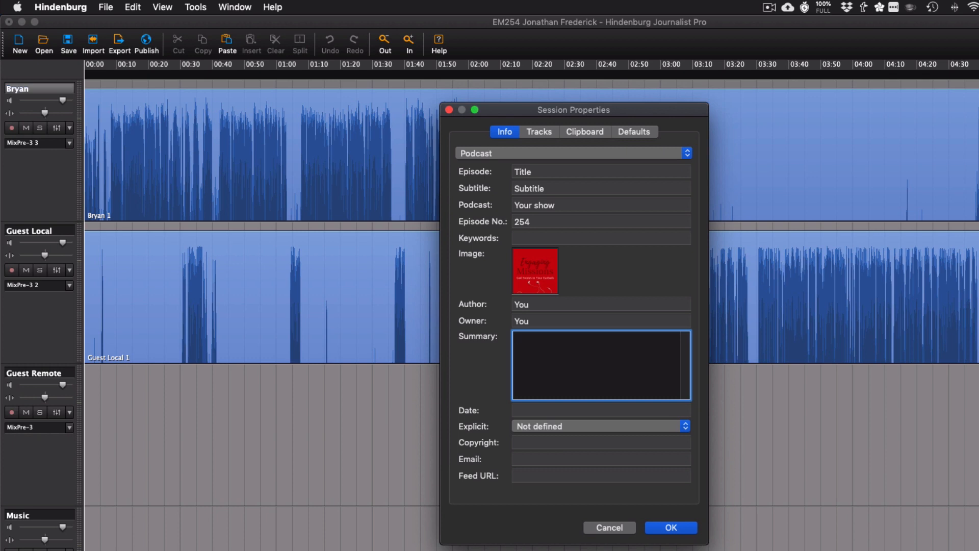
text(Summary)
key(Tab)
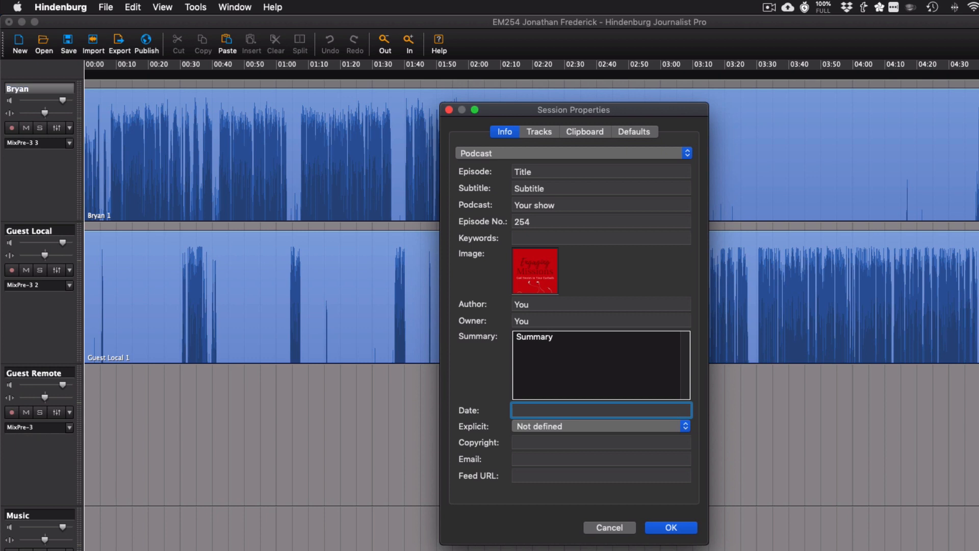
Set the episode date to 2018-12-05 and the explicit rating to Clean.
text(2018-12-05)
key(Tab)
key(Tab)
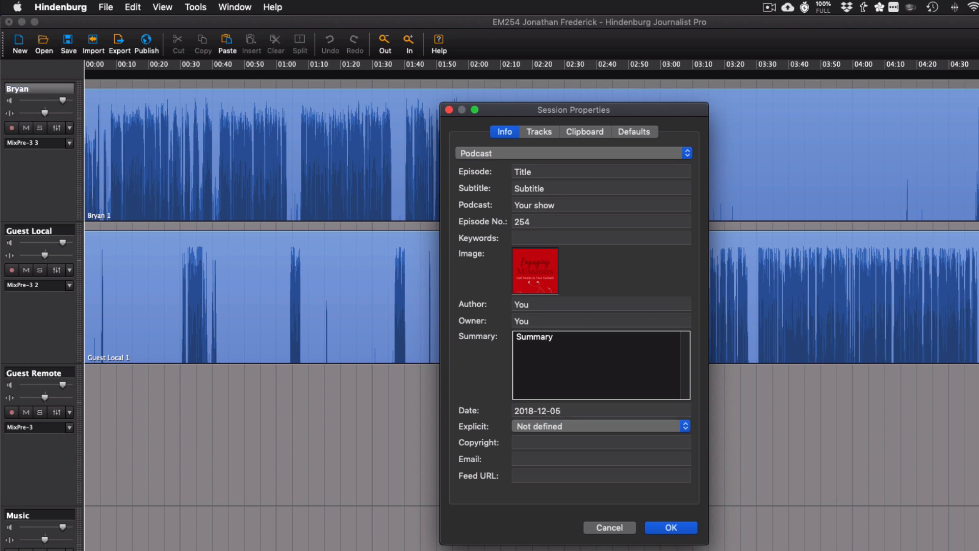
click(588, 427)
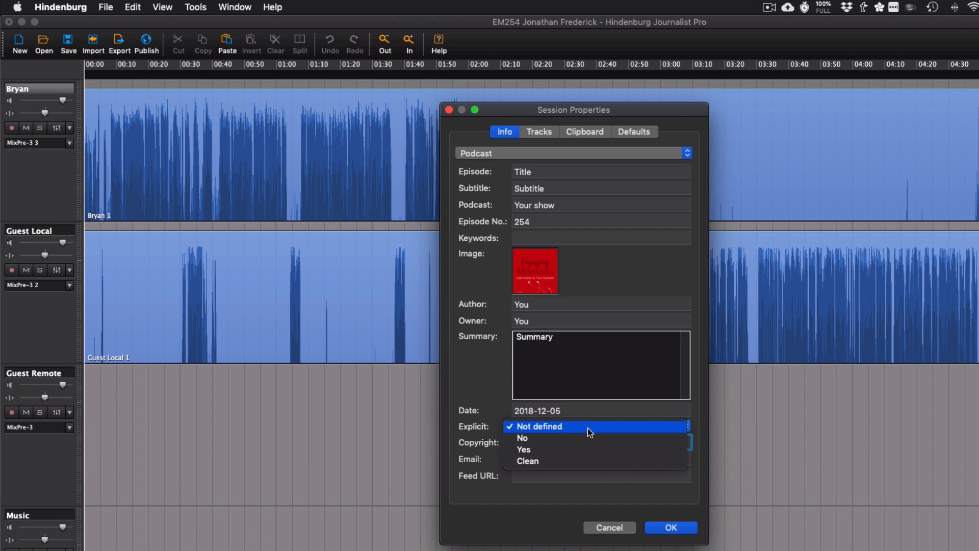
click(573, 459)
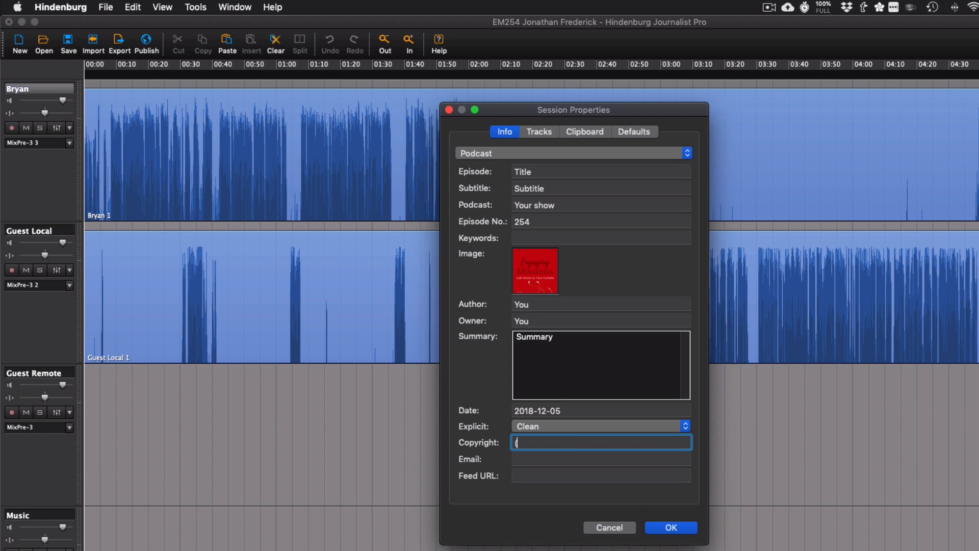
Enter "2018 you" as the copyright notice.
key(BackSpace)
key(BackSpace)
key(BackSpace)
key(BackSpace)
key(BackSpace)
key(BackSpace)
key(BackSpace)
key(BackSpace)
key(BackSpace)
key(BackSpace)
key(BackSpace)
key(BackSpace)
key(Tab)
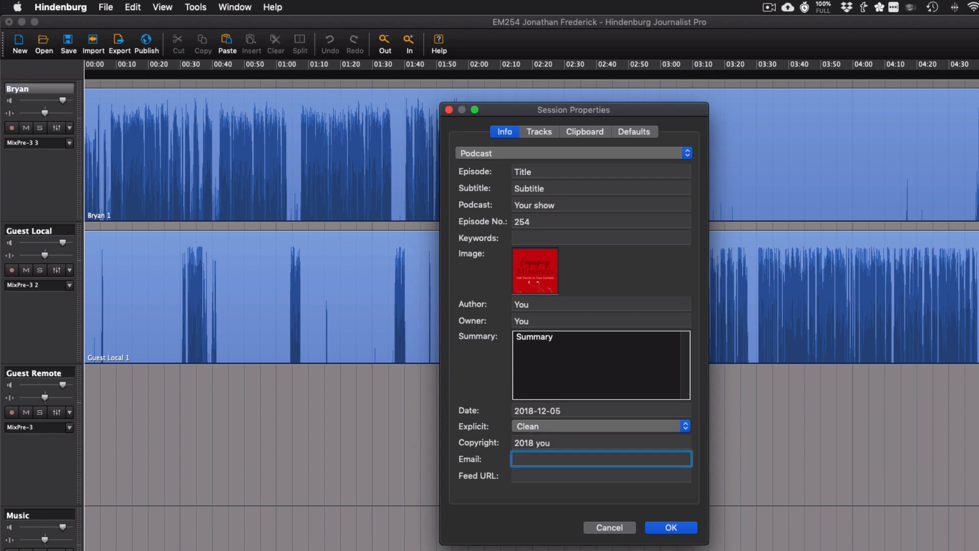
Fill in the contact e-mail, enter "url" as the feed URL, and accept the session properties.
text(your@email.com)
key(Tab)
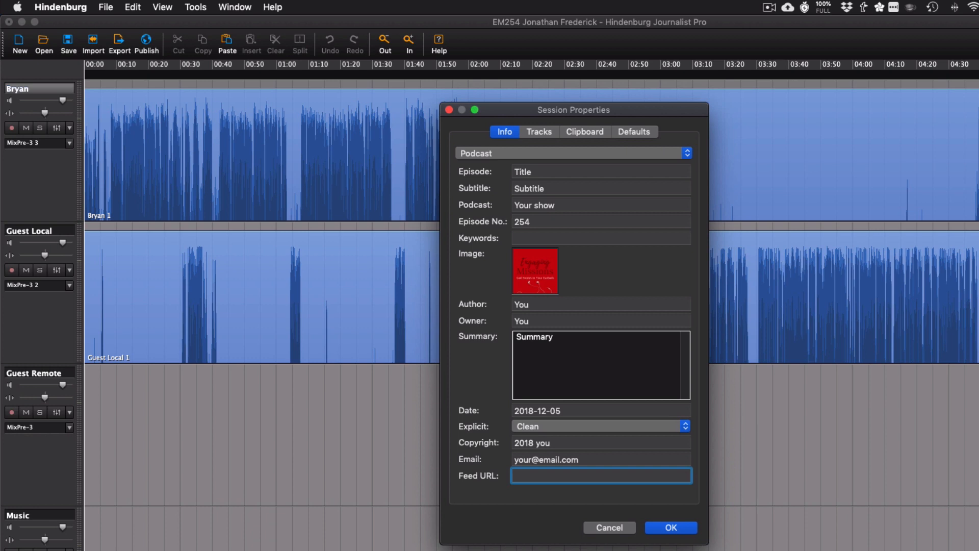
text(url)
click(666, 529)
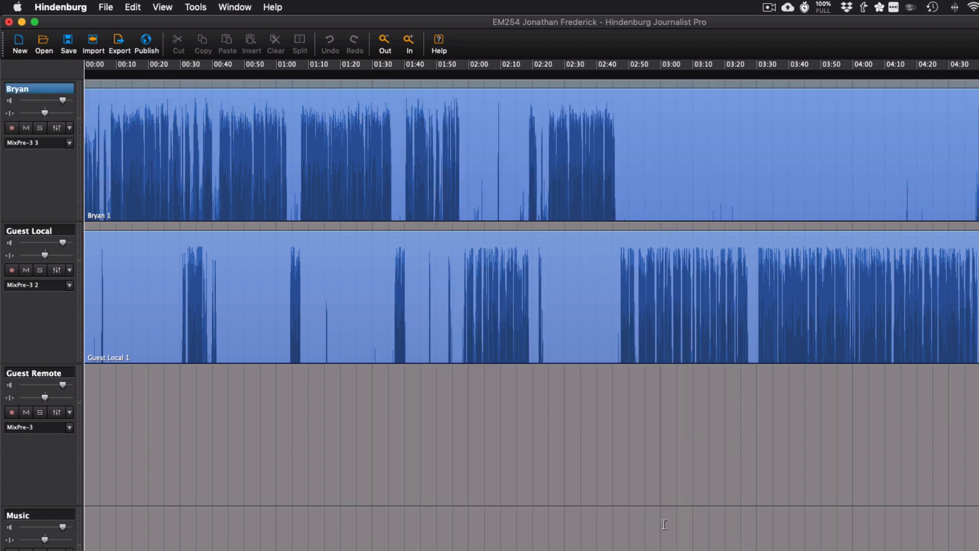
Start exporting the session and browse to the EM254 episode folder inside 001 - Recorded.
click(119, 46)
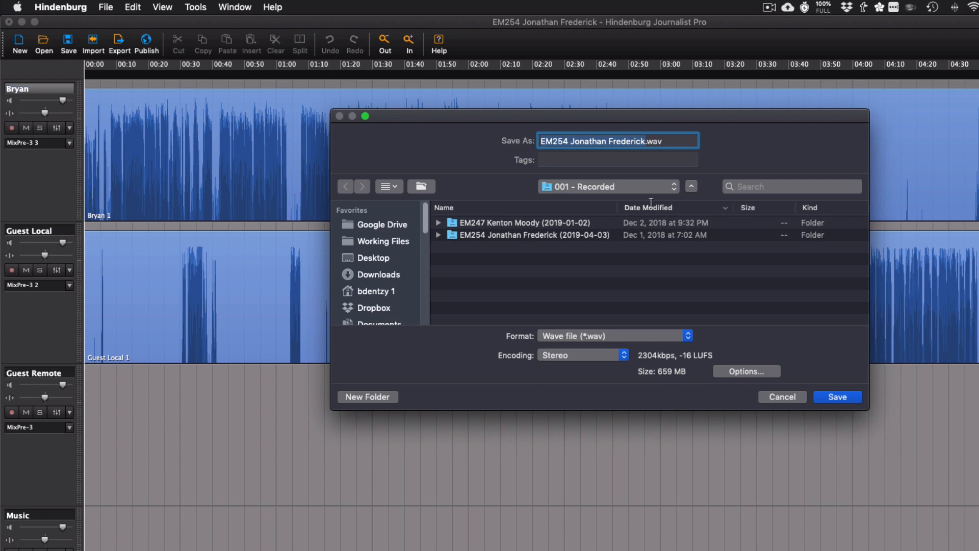
click(637, 187)
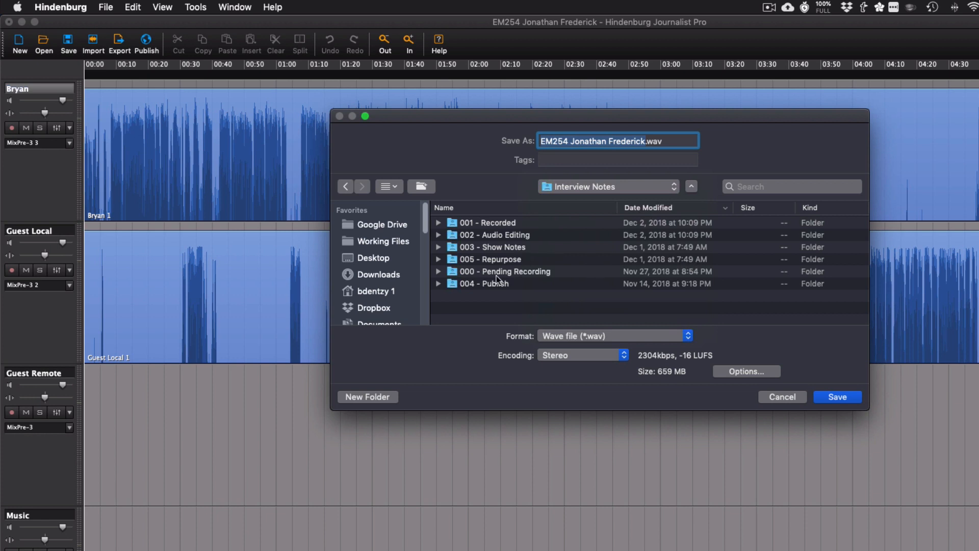
click(515, 226)
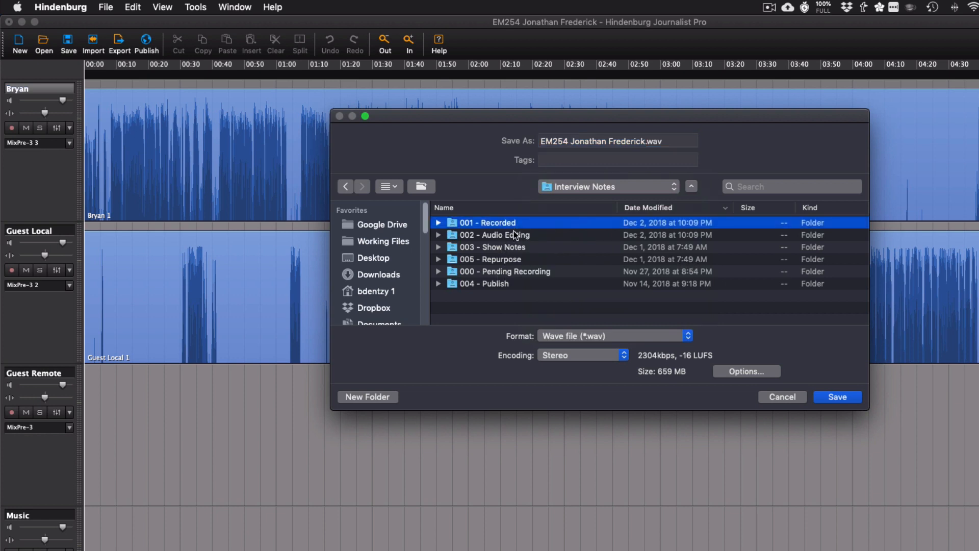
click(513, 229)
double_click(512, 225)
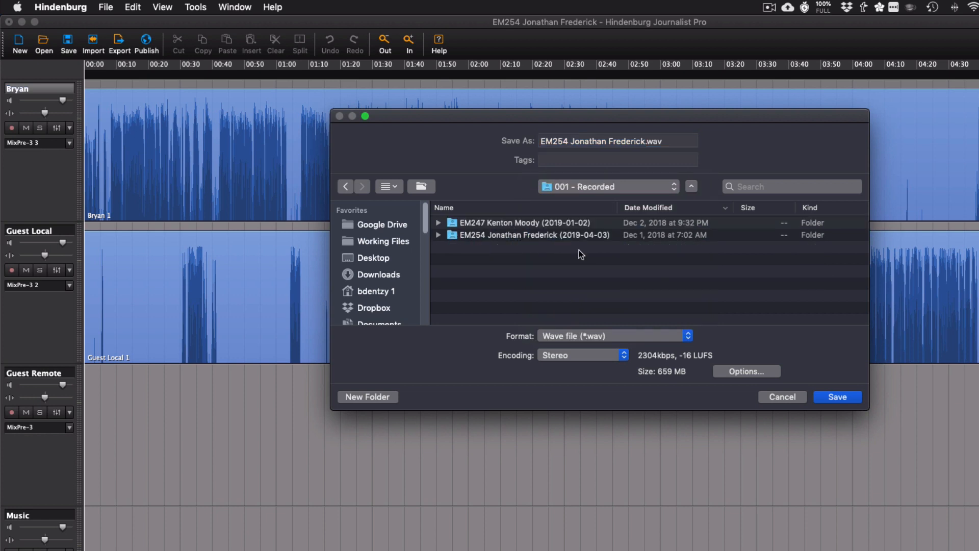
double_click(538, 233)
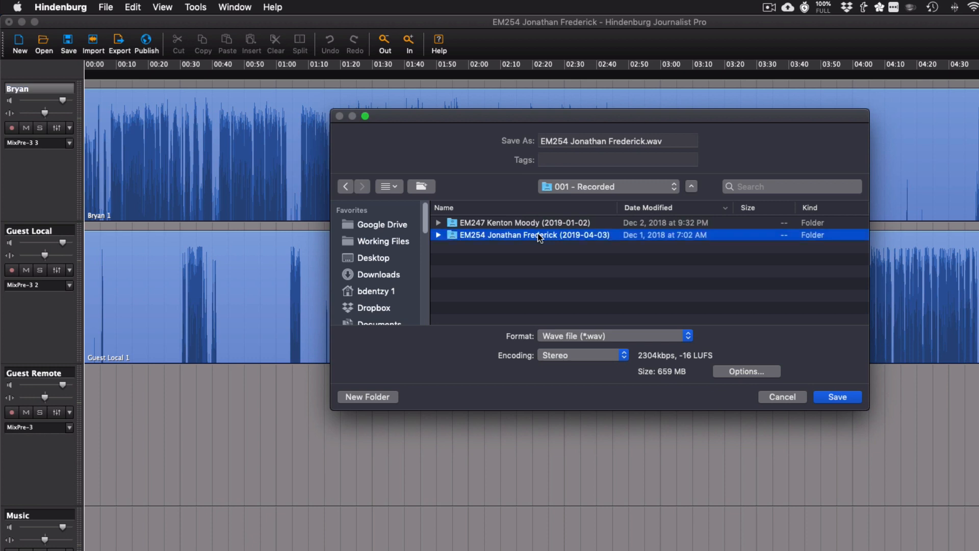
Create a folder named "testing" inside the EM254 episode folder as the export destination.
click(494, 286)
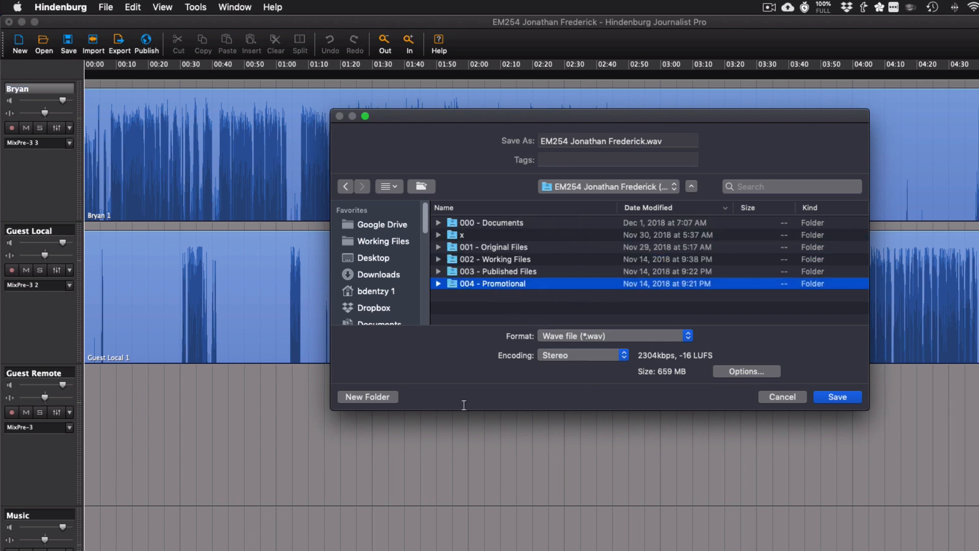
click(367, 397)
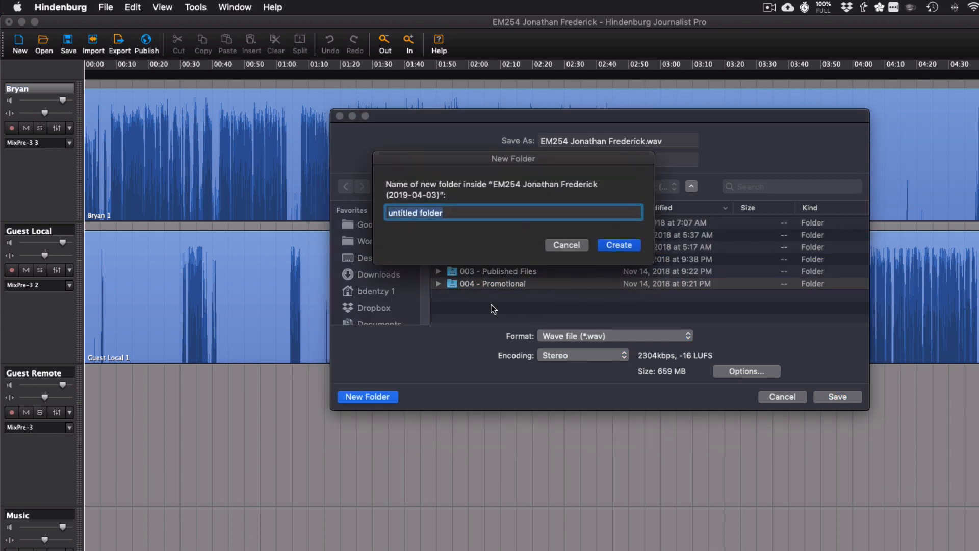
text(testing)
key(Return)
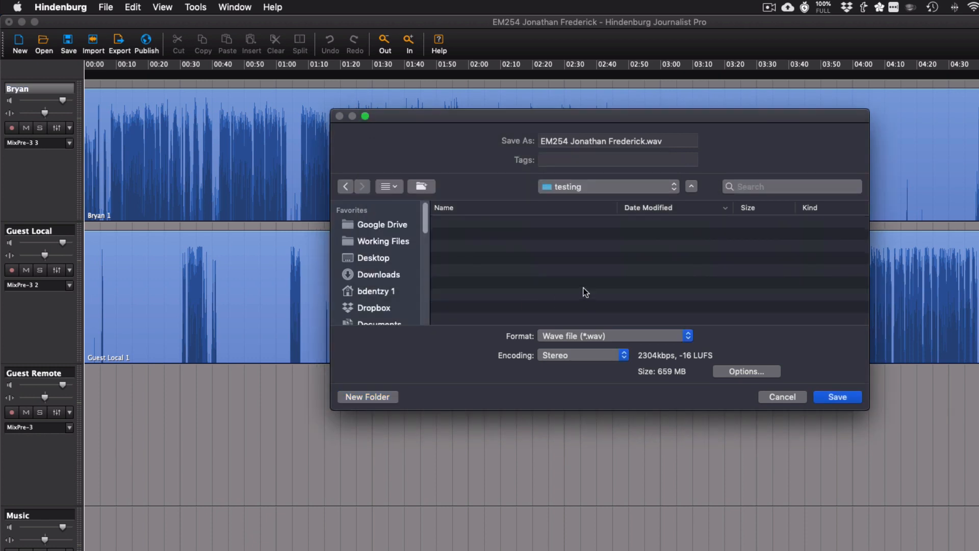
Export the session as an MP3 file with loudness set to No normalisation.
click(605, 338)
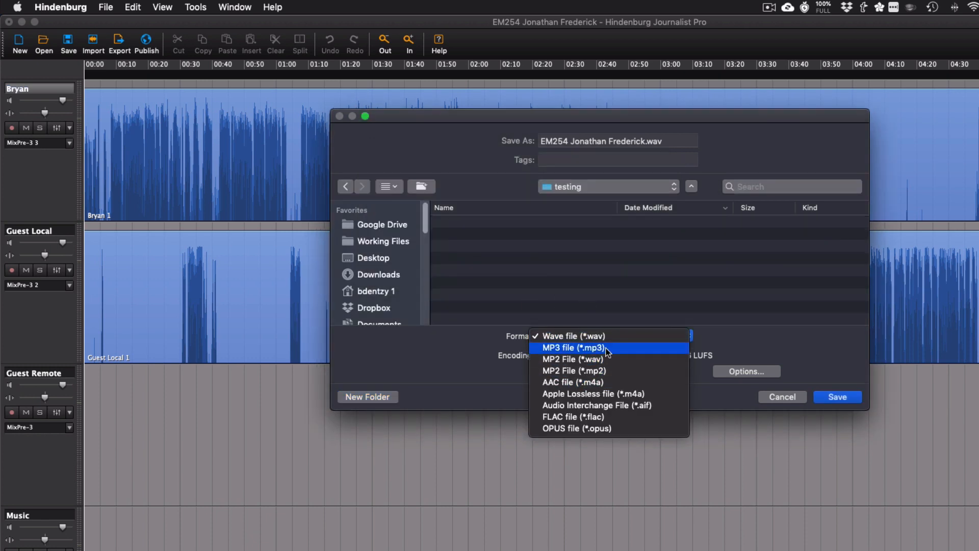
click(605, 349)
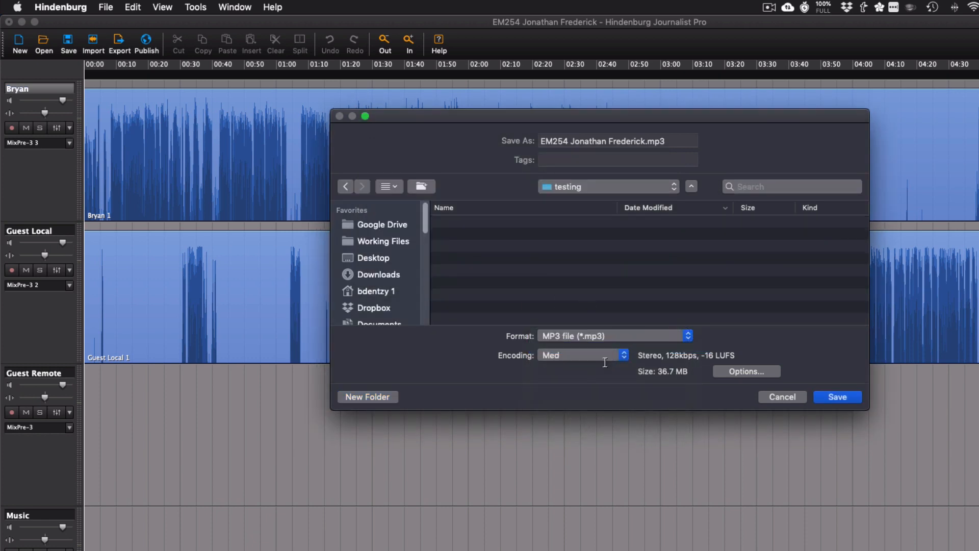
click(742, 371)
click(605, 266)
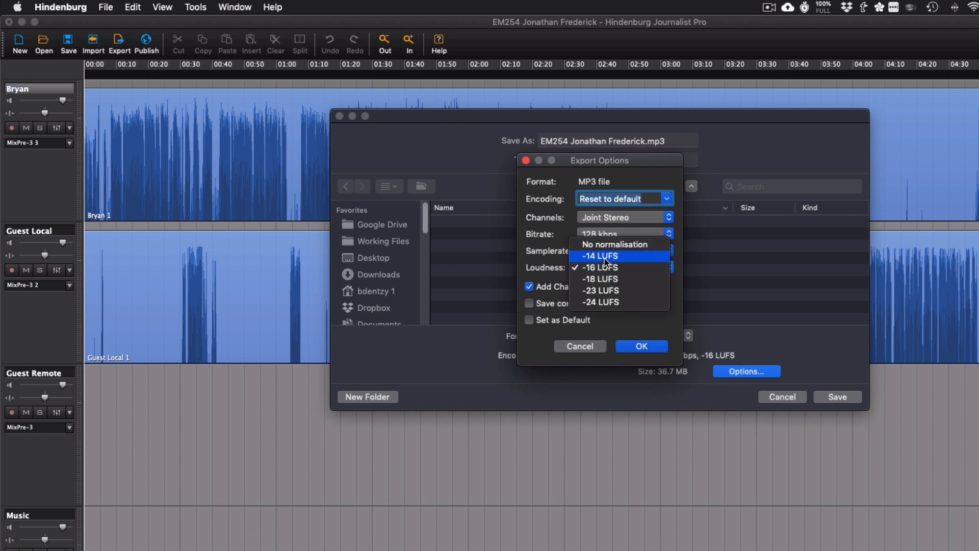
click(607, 244)
click(641, 348)
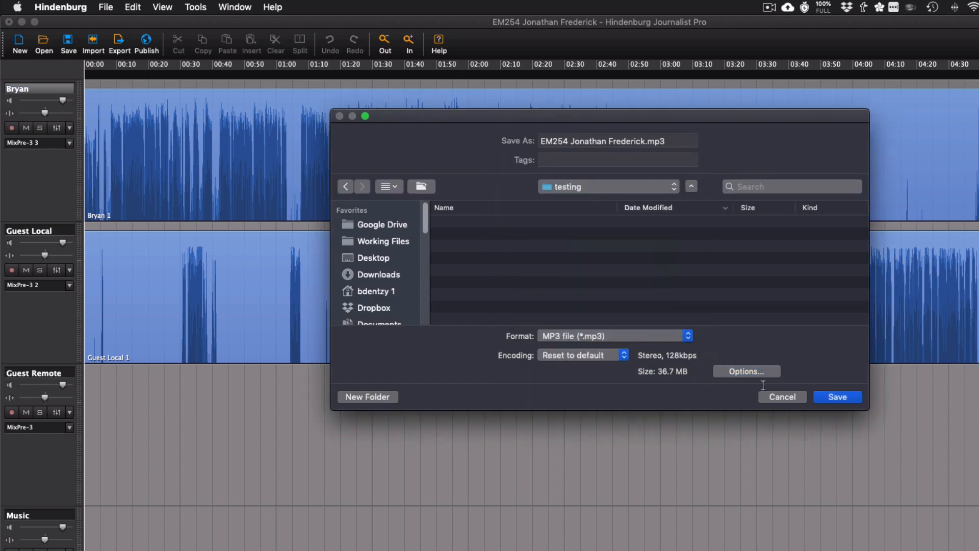
click(850, 399)
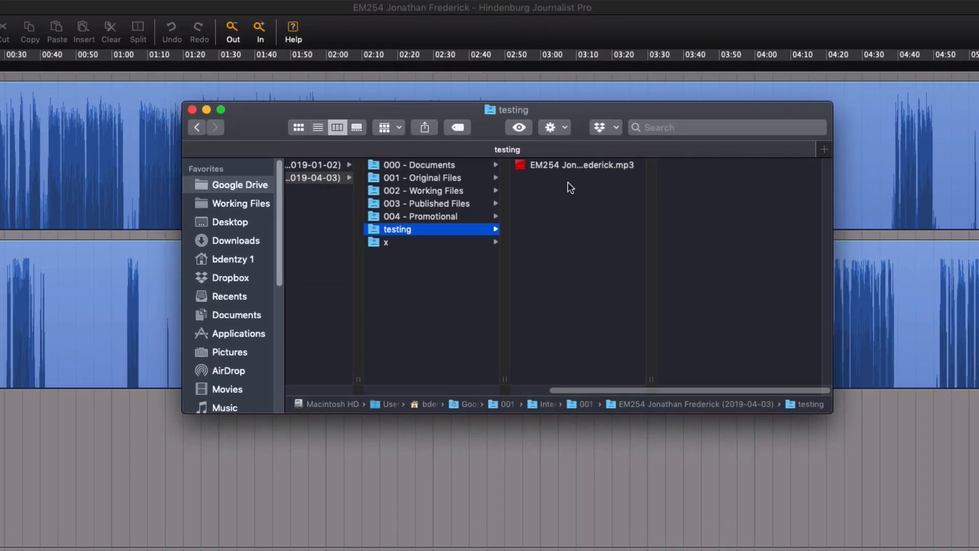
Open the exported MP3 from the testing folder in ID3 Editor, examine its tags and artwork, and close the tag window.
click(567, 169)
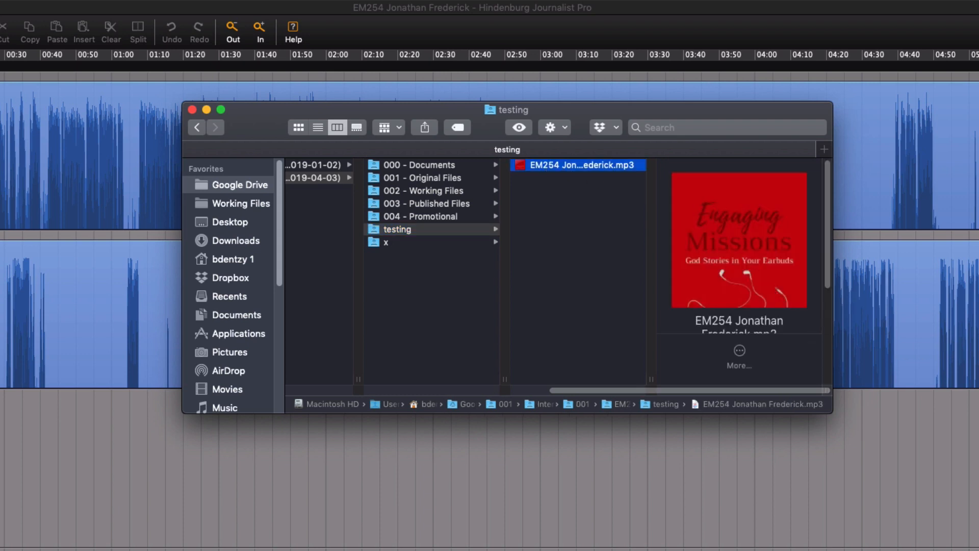
drag(561, 167, 978, 360)
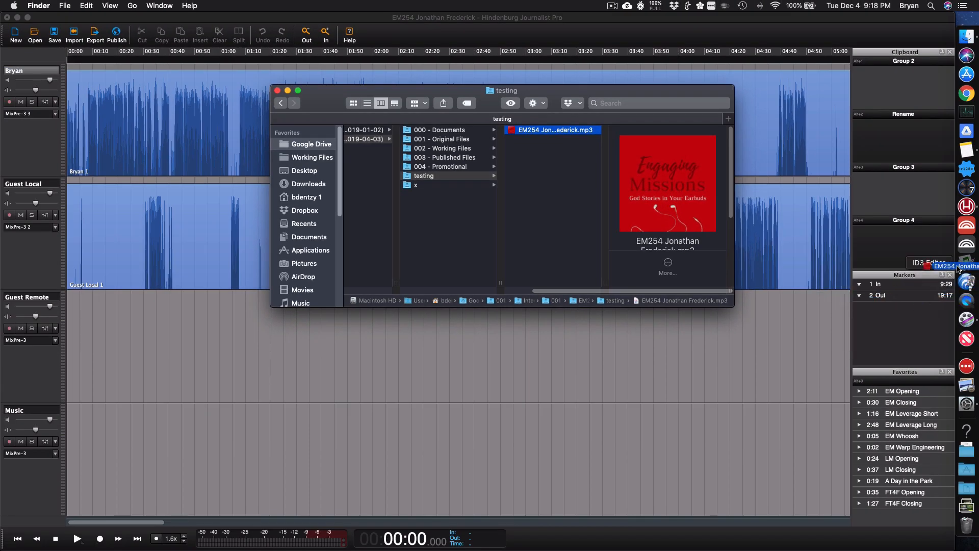
drag(958, 269, 967, 263)
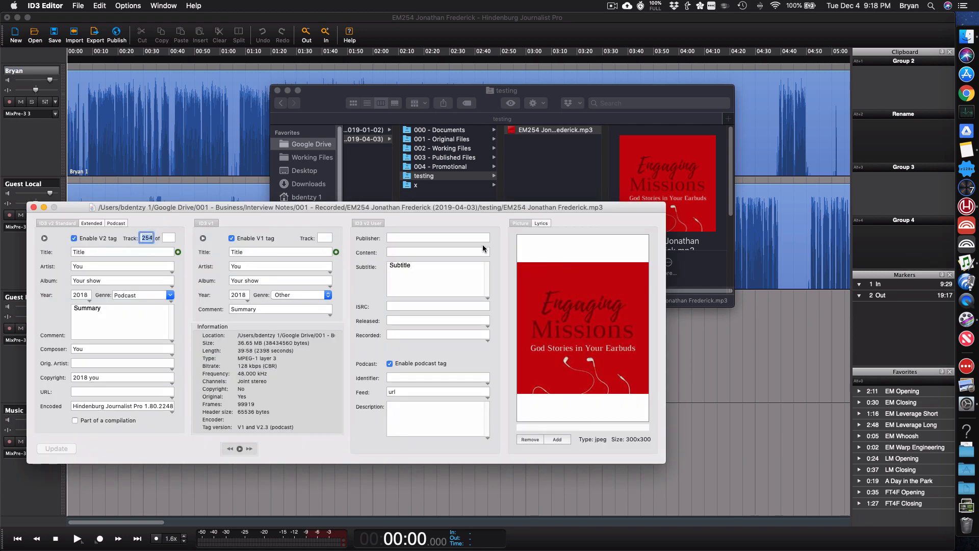
drag(405, 208, 464, 191)
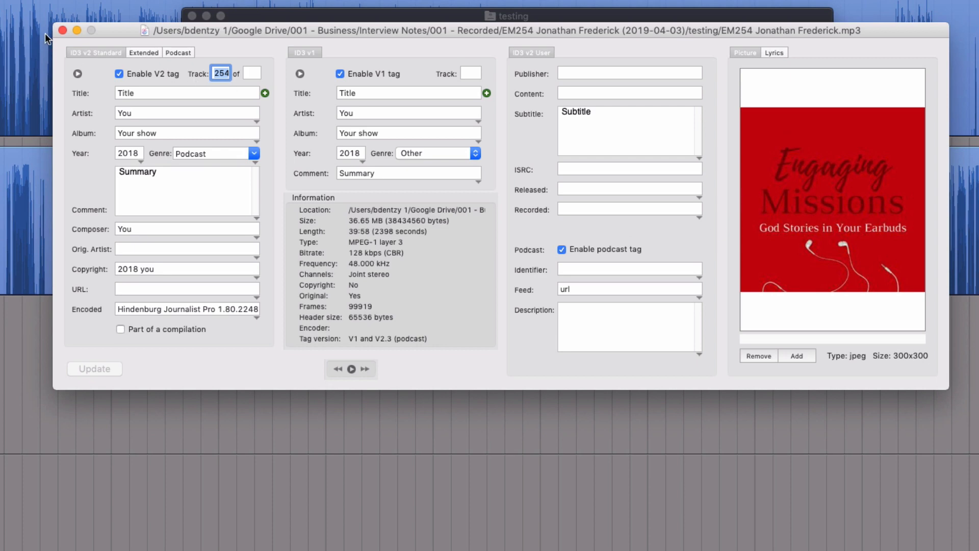
click(58, 31)
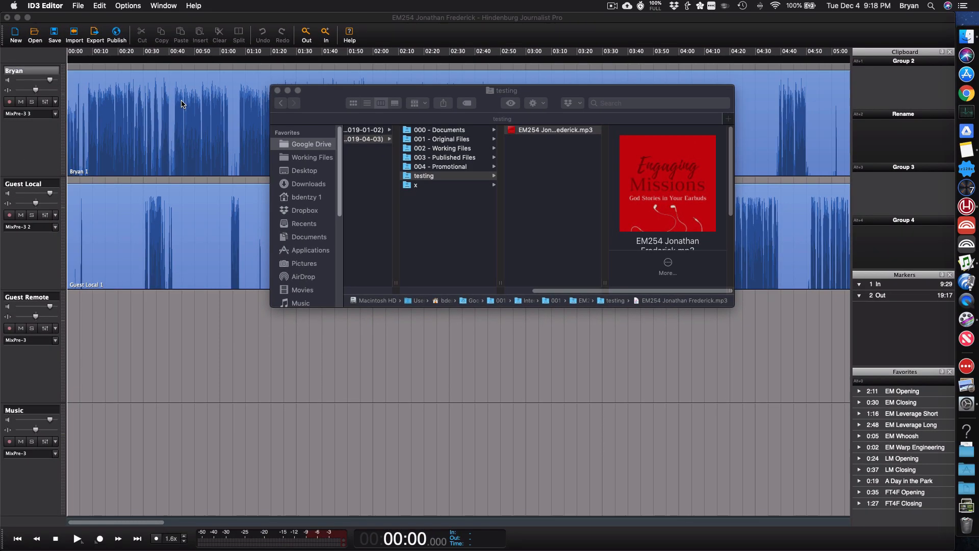